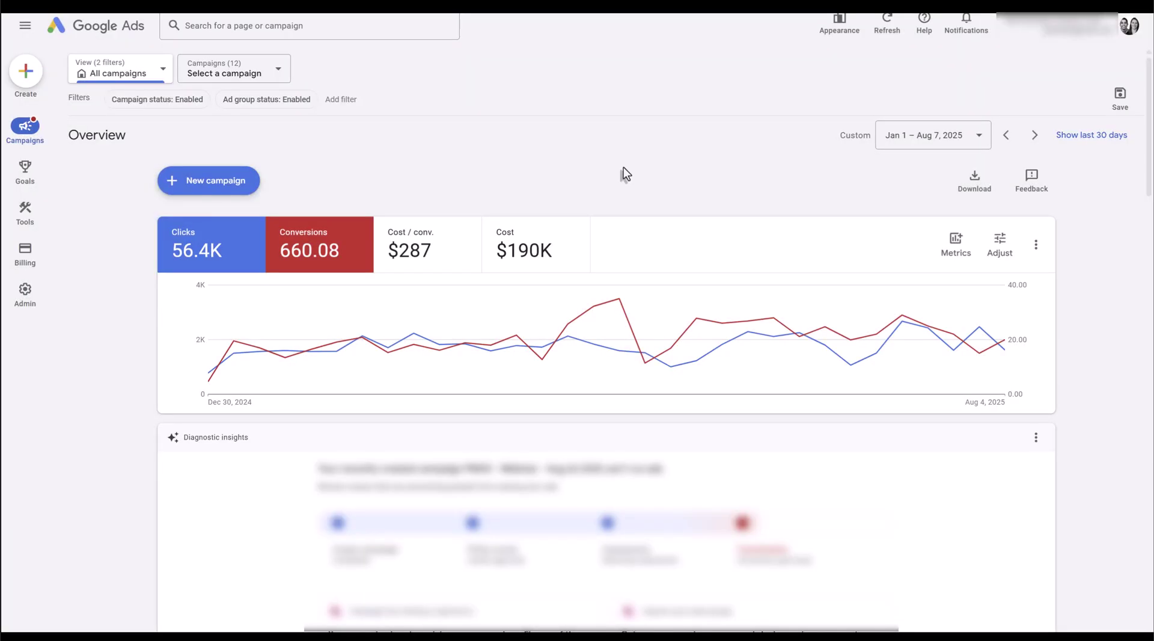
Open the Channel performance (beta) report from Insights and reports in the navigation menu
{"action": "left_click", "coordinate": [23, 28]}
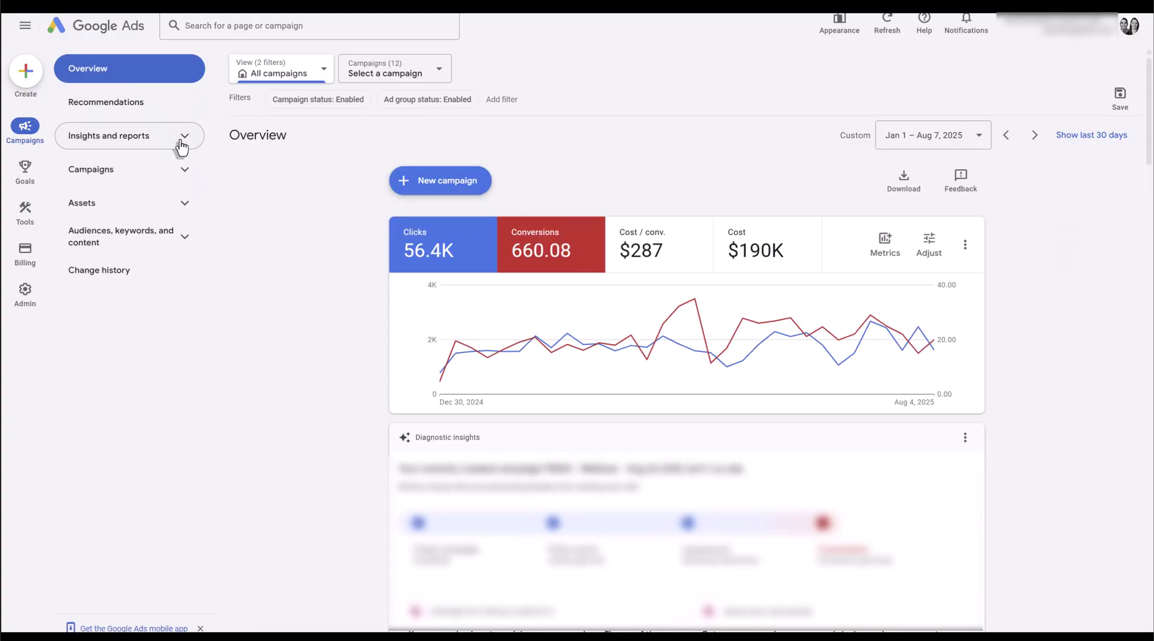
{"action": "left_click", "coordinate": [184, 143]}
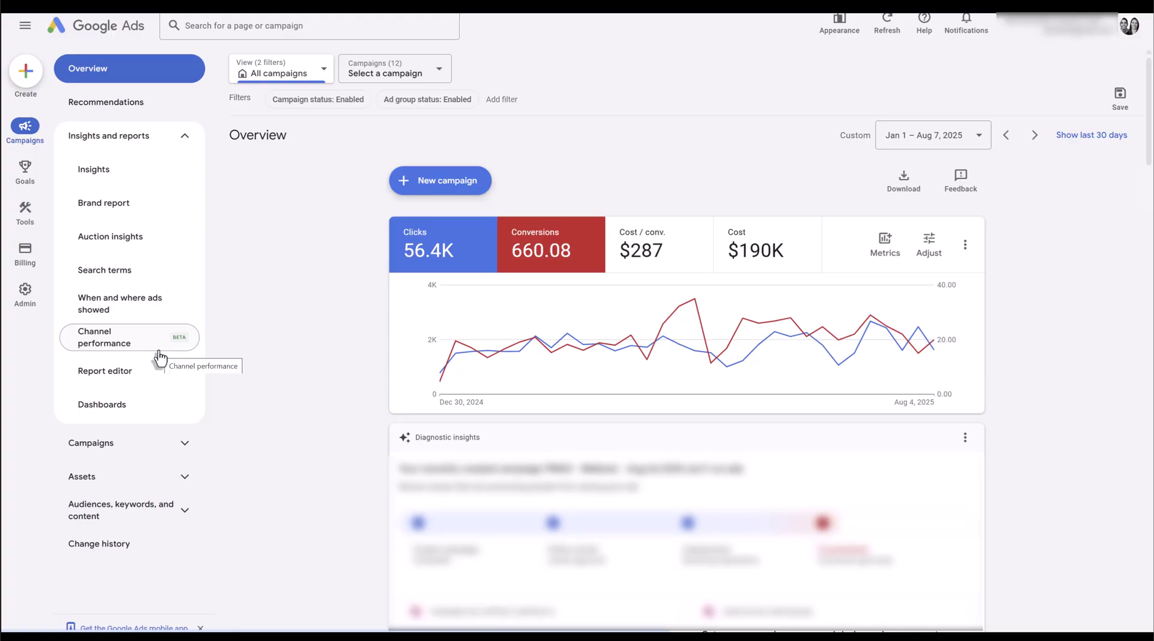
{"action": "left_click", "coordinate": [160, 358]}
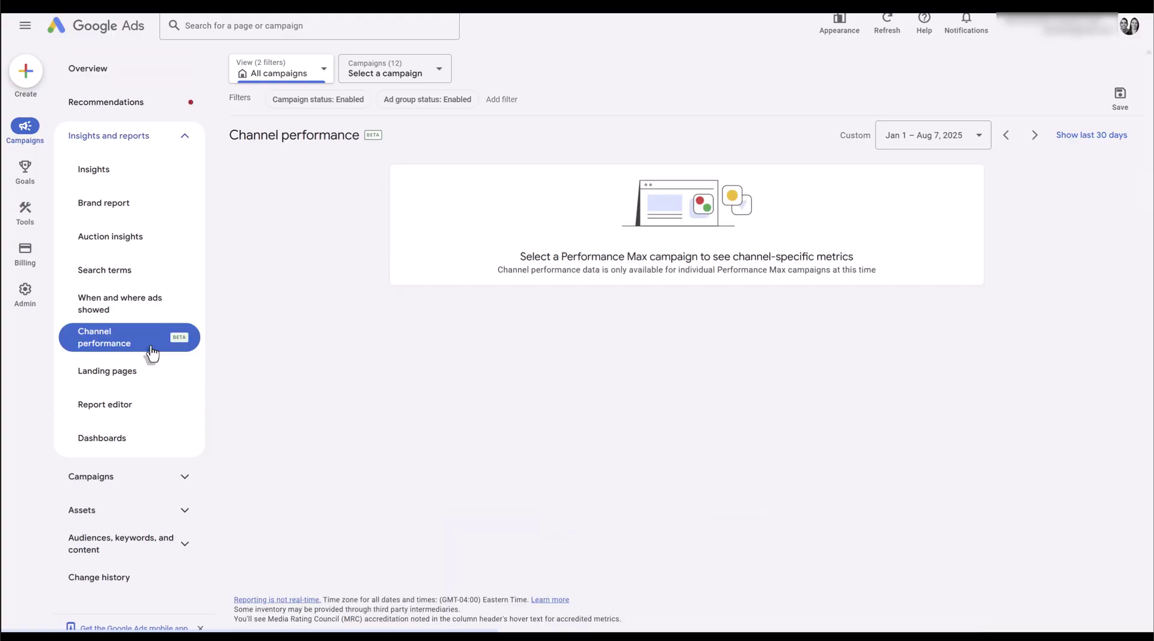
{"action": "left_click", "coordinate": [23, 28]}
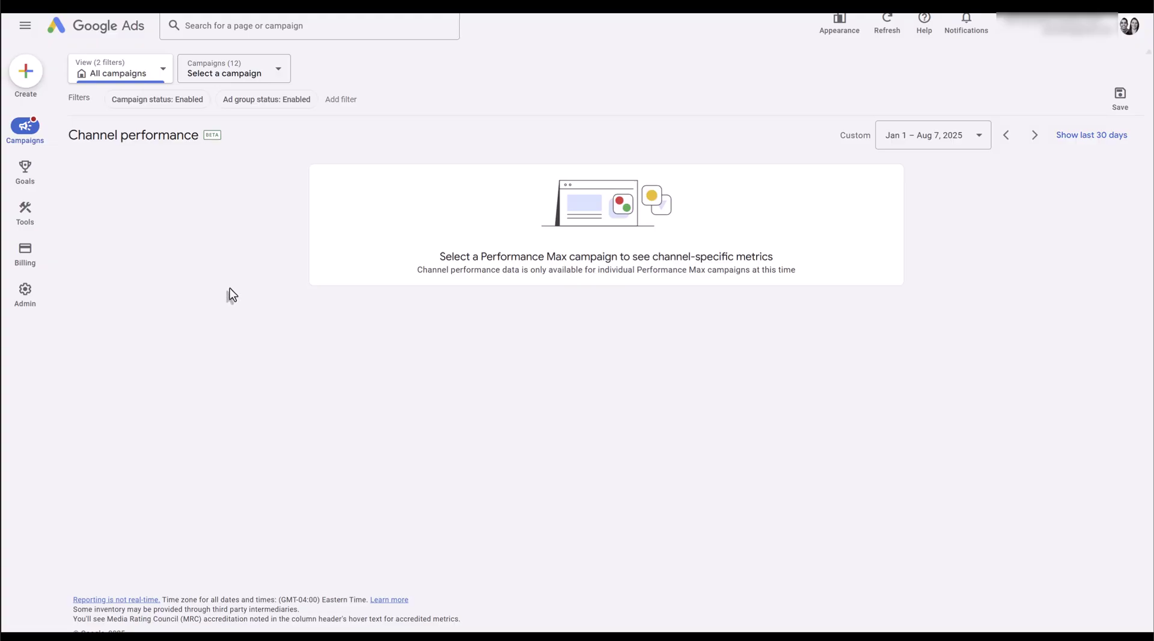
Filter to Performance Max campaigns and show the first one ($126 CPA, $16.6K cost)
{"action": "left_click", "coordinate": [142, 70]}
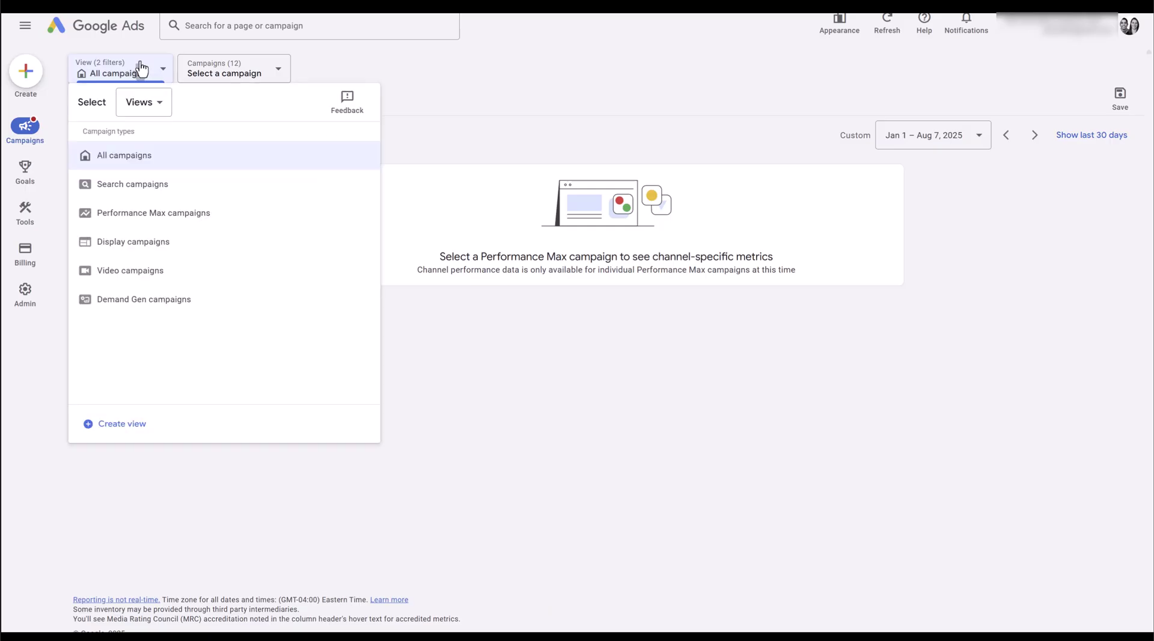
{"action": "left_click", "coordinate": [224, 225]}
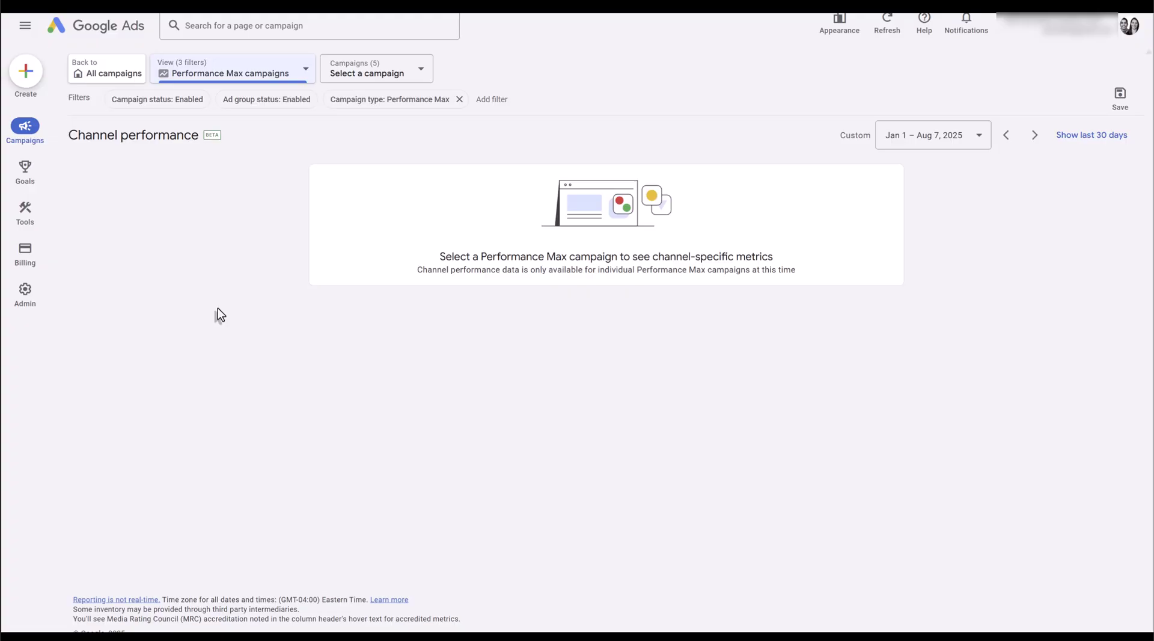
{"action": "left_click", "coordinate": [336, 71]}
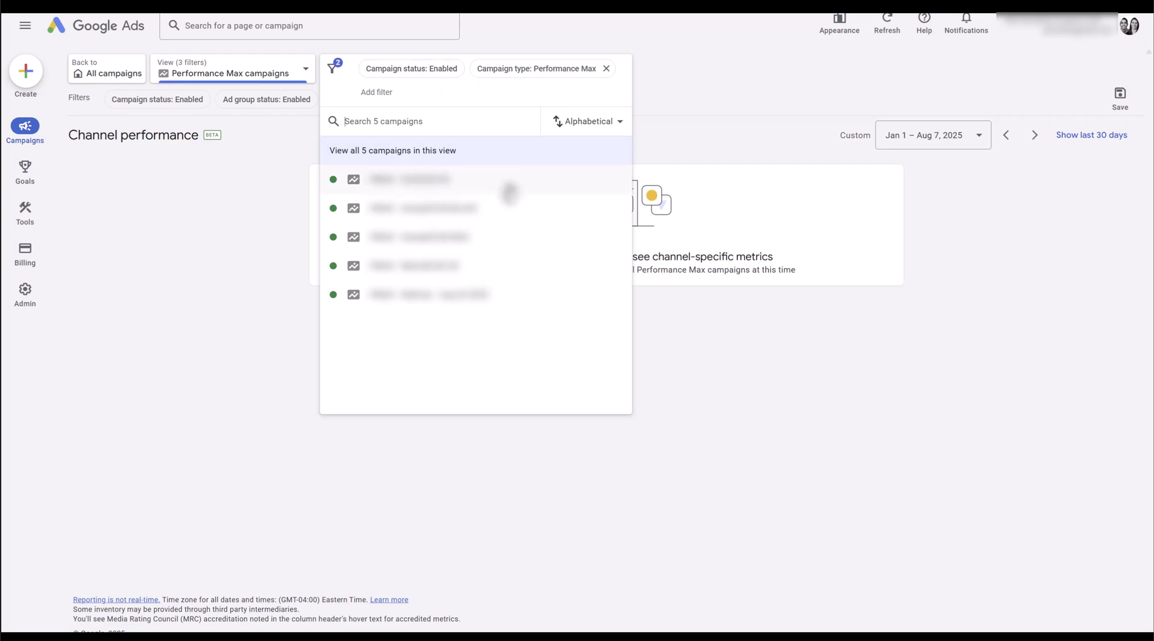
{"action": "left_click", "coordinate": [509, 187]}
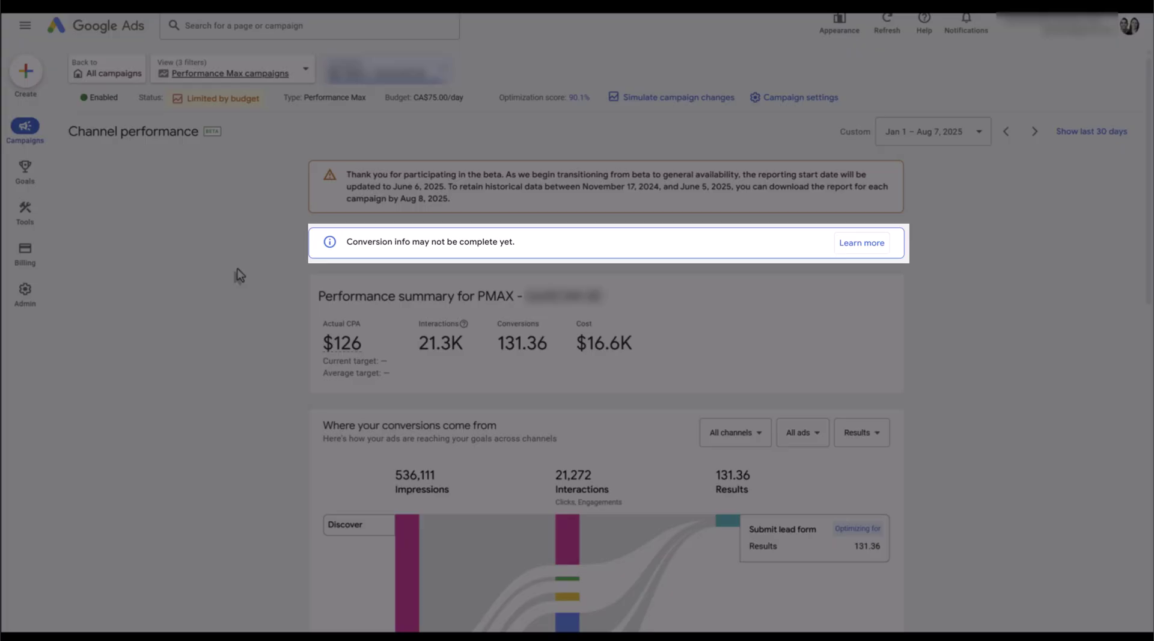
{"action": "mouse_move", "coordinate": [29, 176]}
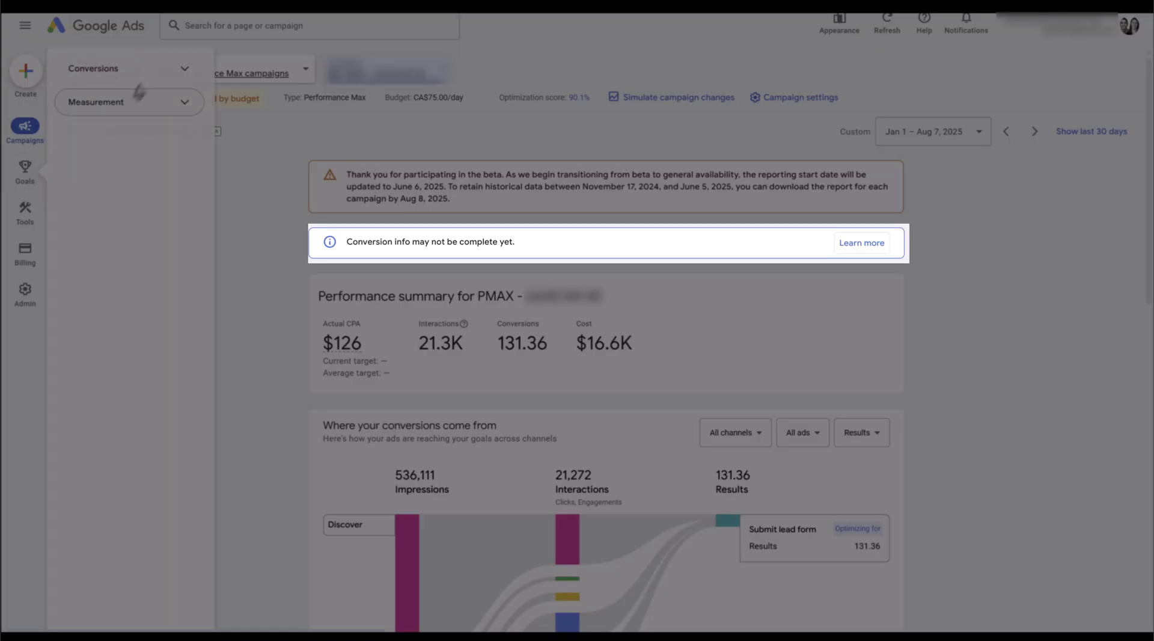
{"action": "left_click", "coordinate": [181, 70]}
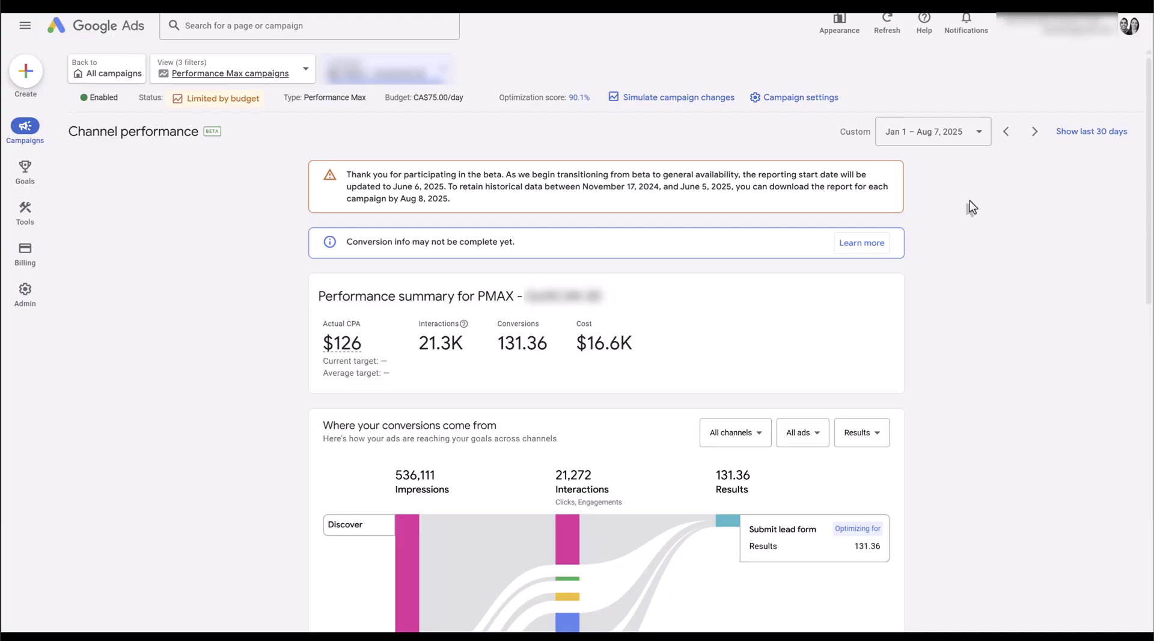
{"action": "scroll", "coordinate": [969, 201], "scroll_direction": "down", "scroll_amount": 5}
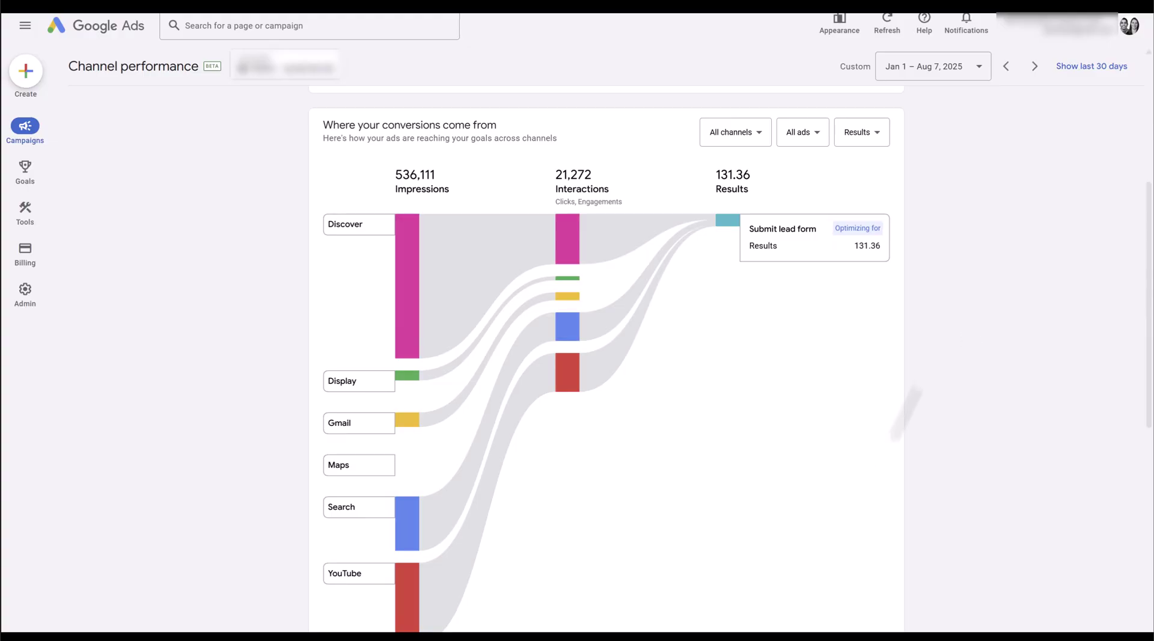
{"action": "mouse_move", "coordinate": [647, 300]}
{"action": "left_click", "coordinate": [734, 151]}
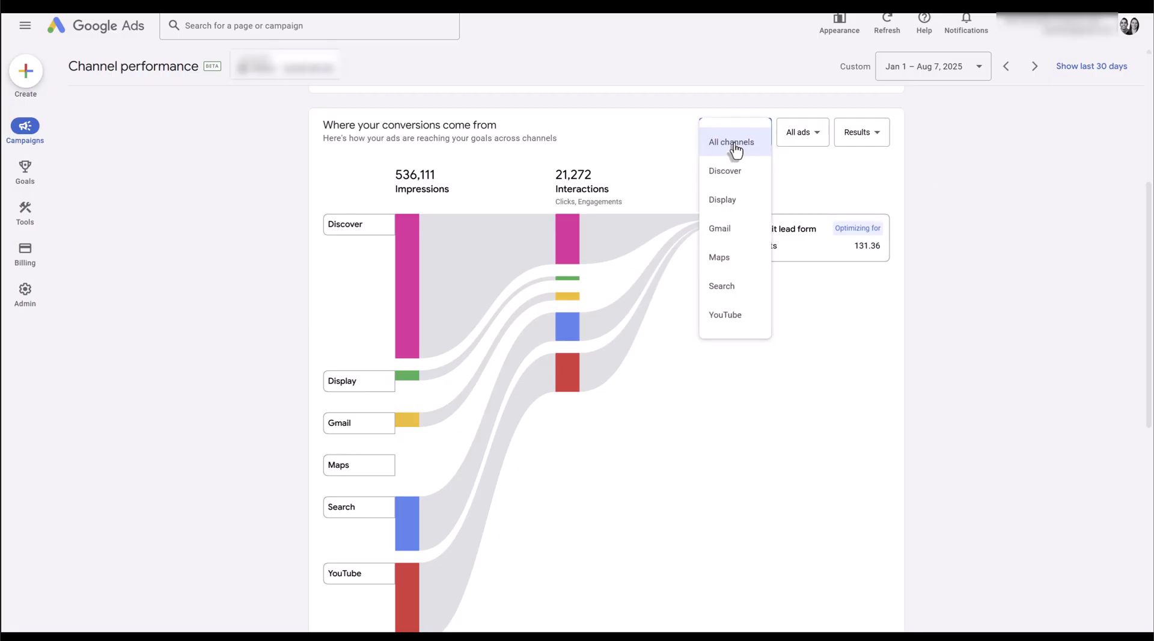
{"action": "left_click", "coordinate": [734, 318]}
{"action": "left_click", "coordinate": [747, 133]}
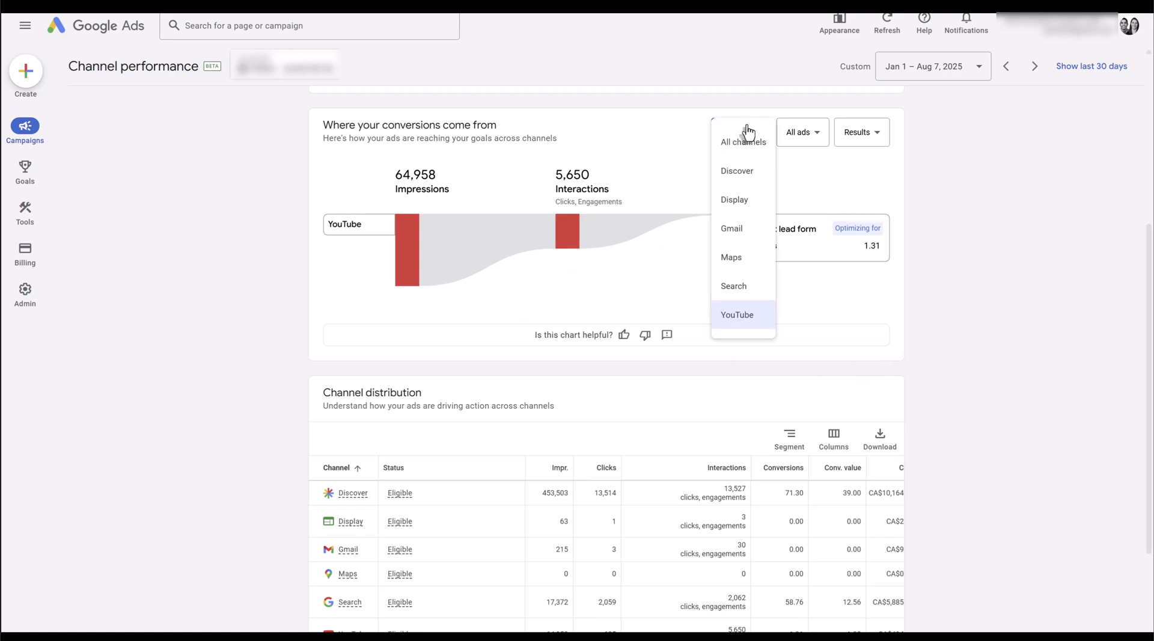
{"action": "left_click", "coordinate": [745, 289]}
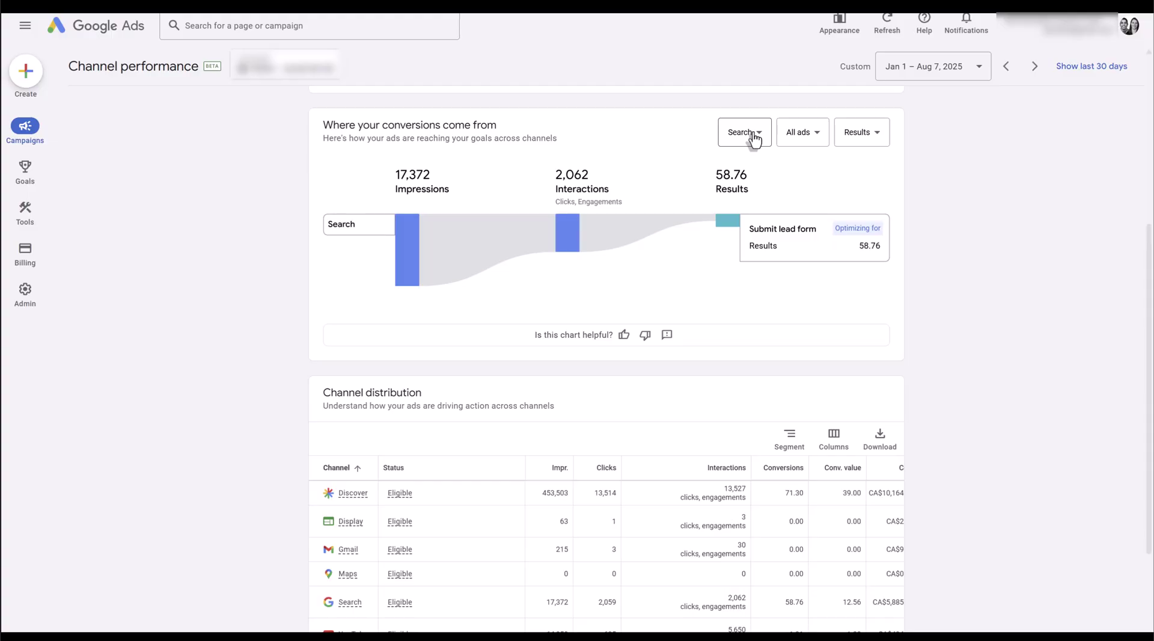
{"action": "left_click", "coordinate": [755, 134]}
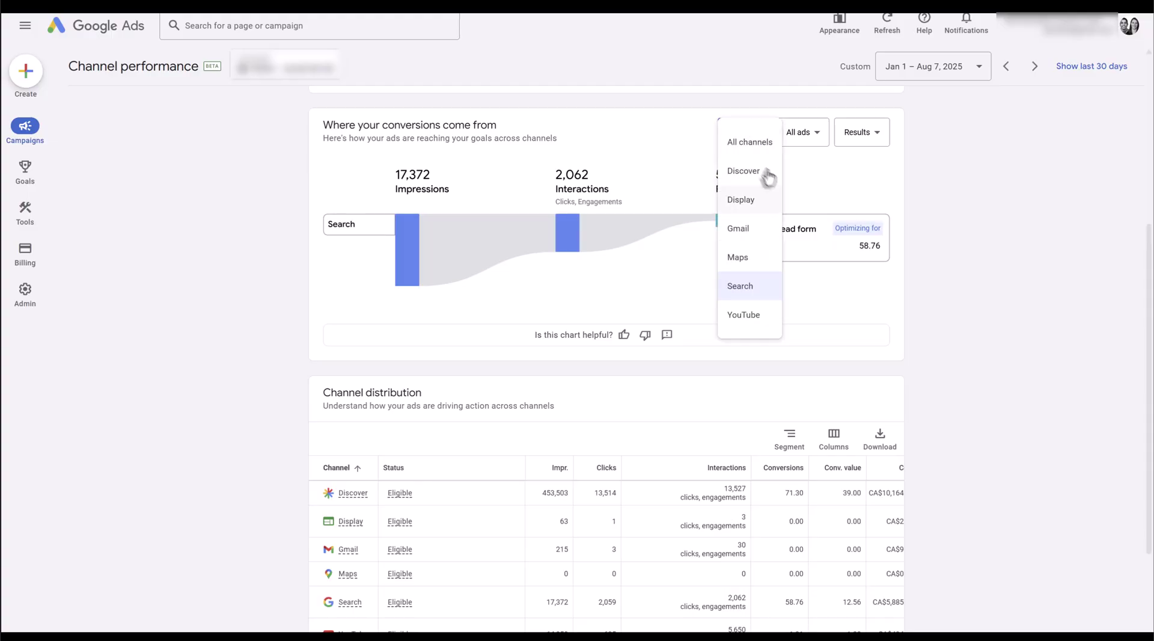
{"action": "left_click", "coordinate": [752, 143]}
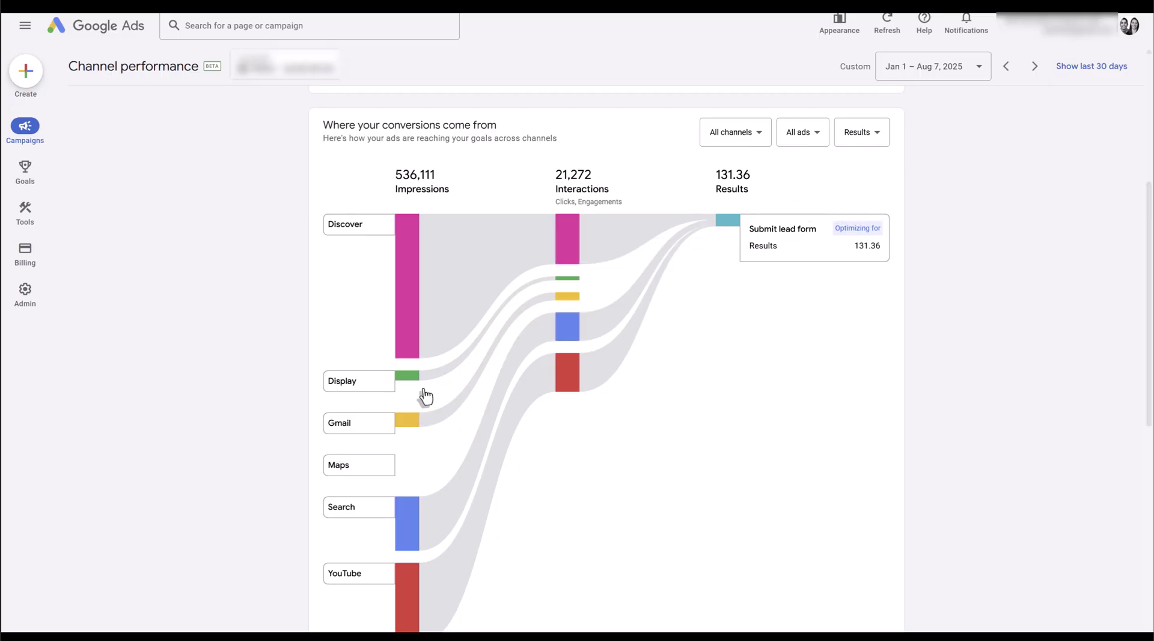
Open the chart's ad-type filter showing All ads and Ads using video
{"action": "mouse_move", "coordinate": [367, 428]}
{"action": "mouse_move", "coordinate": [351, 469]}
{"action": "left_click", "coordinate": [800, 147]}
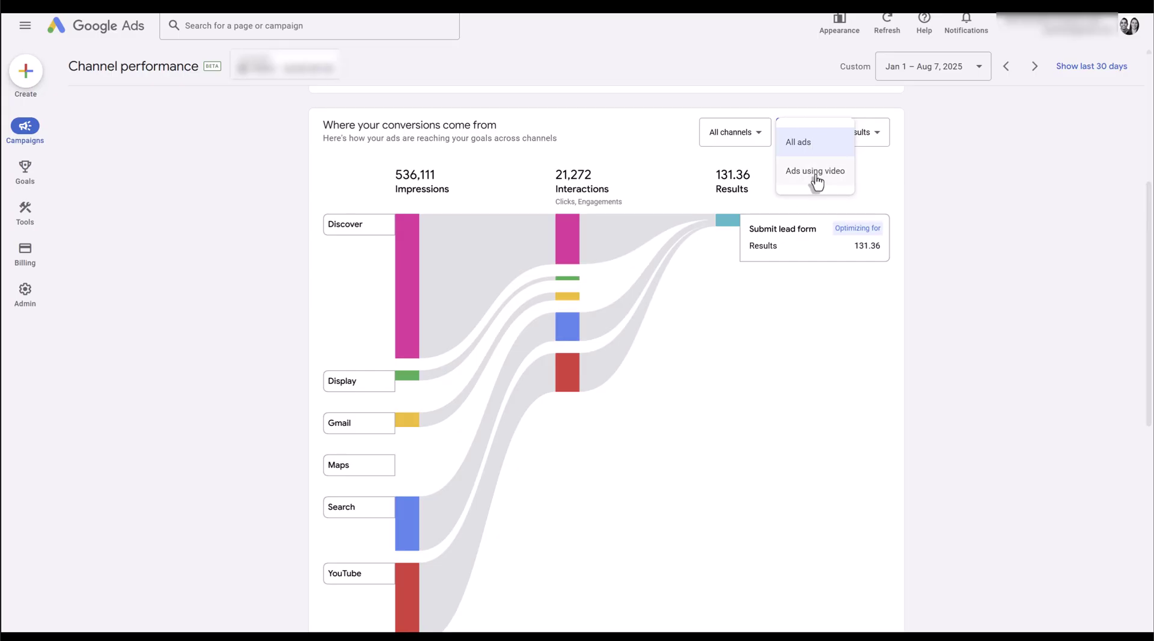
Preview Ads using video, return to All ads, and switch the chart from Results to Conversions
{"action": "left_click", "coordinate": [816, 174]}
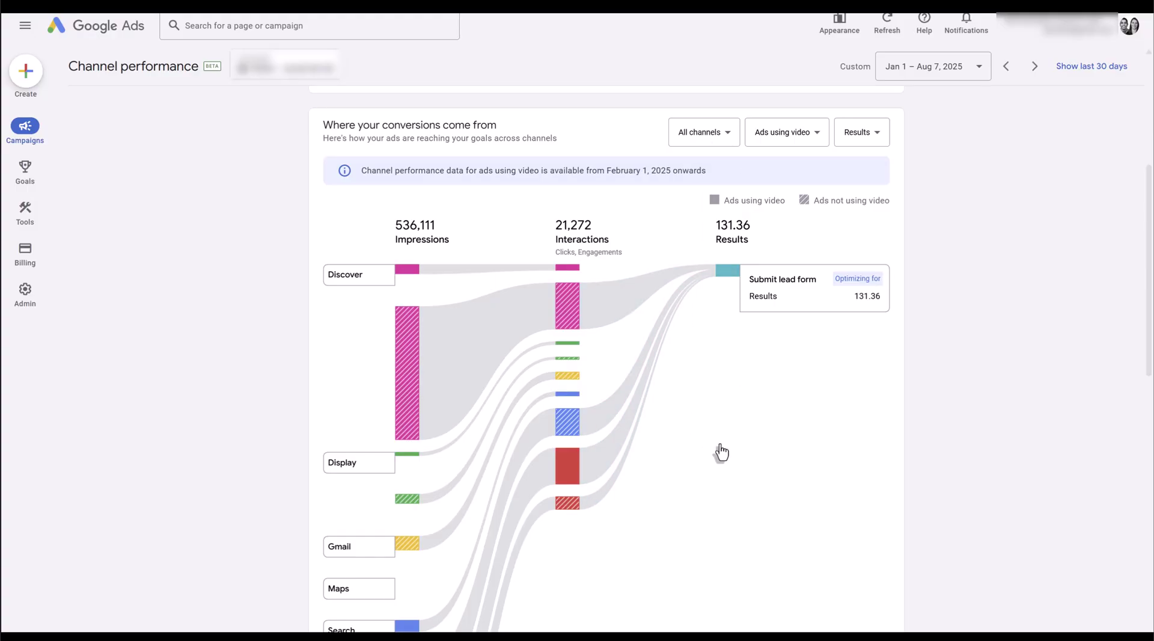
{"action": "scroll", "coordinate": [651, 561], "scroll_direction": "up", "scroll_amount": 1}
{"action": "scroll", "coordinate": [665, 425], "scroll_direction": "down", "scroll_amount": 1}
{"action": "left_click", "coordinate": [807, 133]}
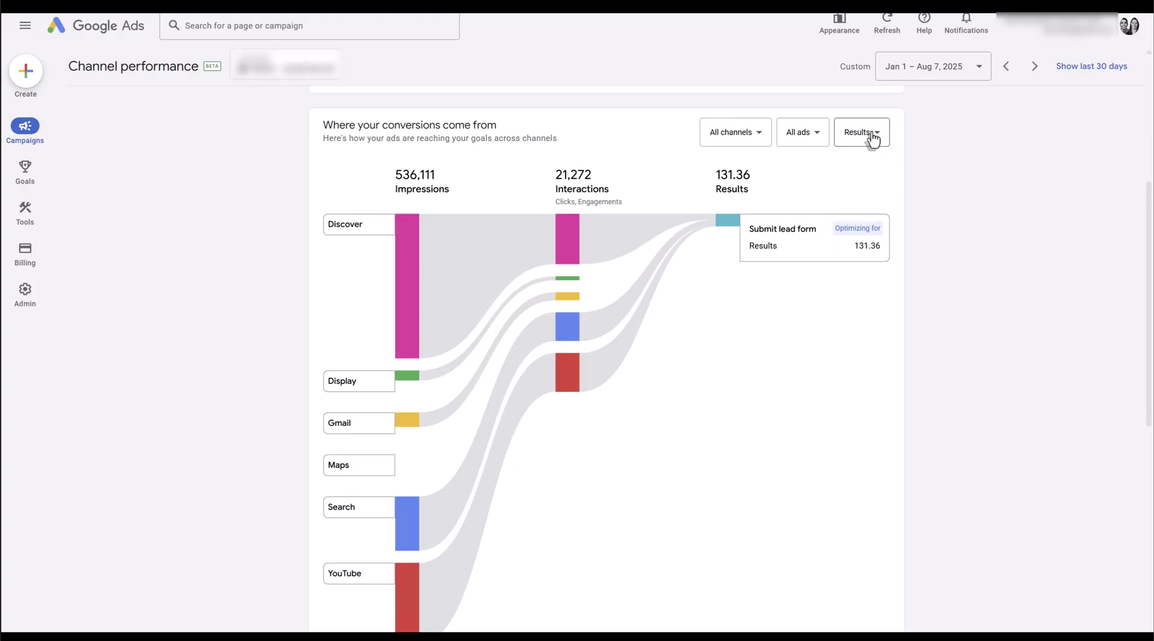
{"action": "left_click", "coordinate": [873, 138]}
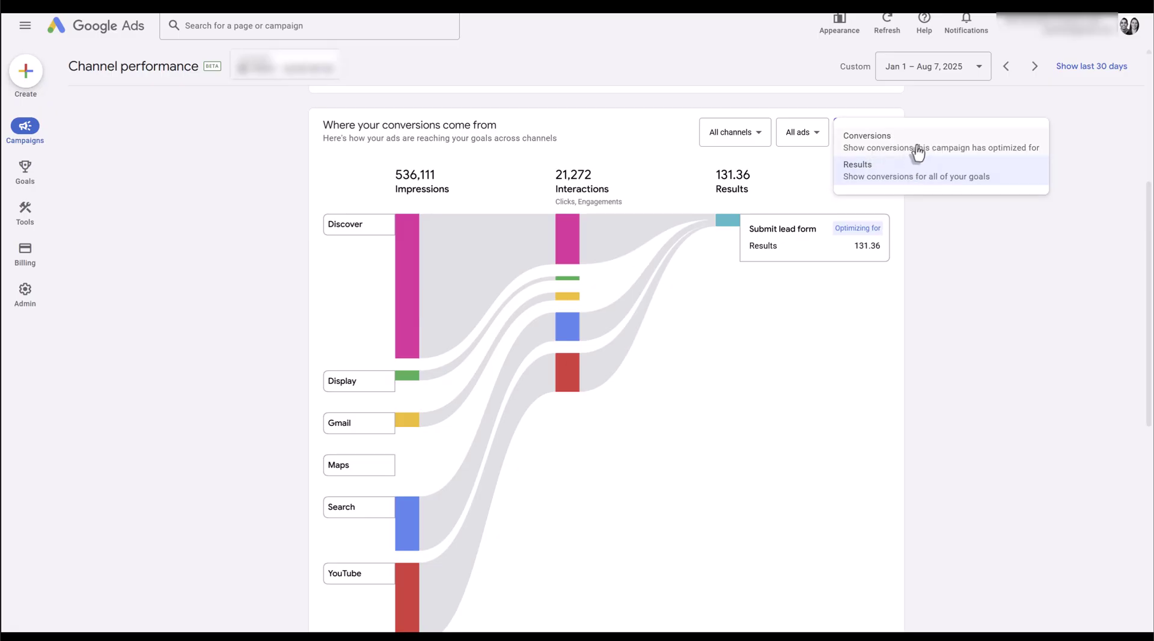
{"action": "left_click", "coordinate": [978, 145]}
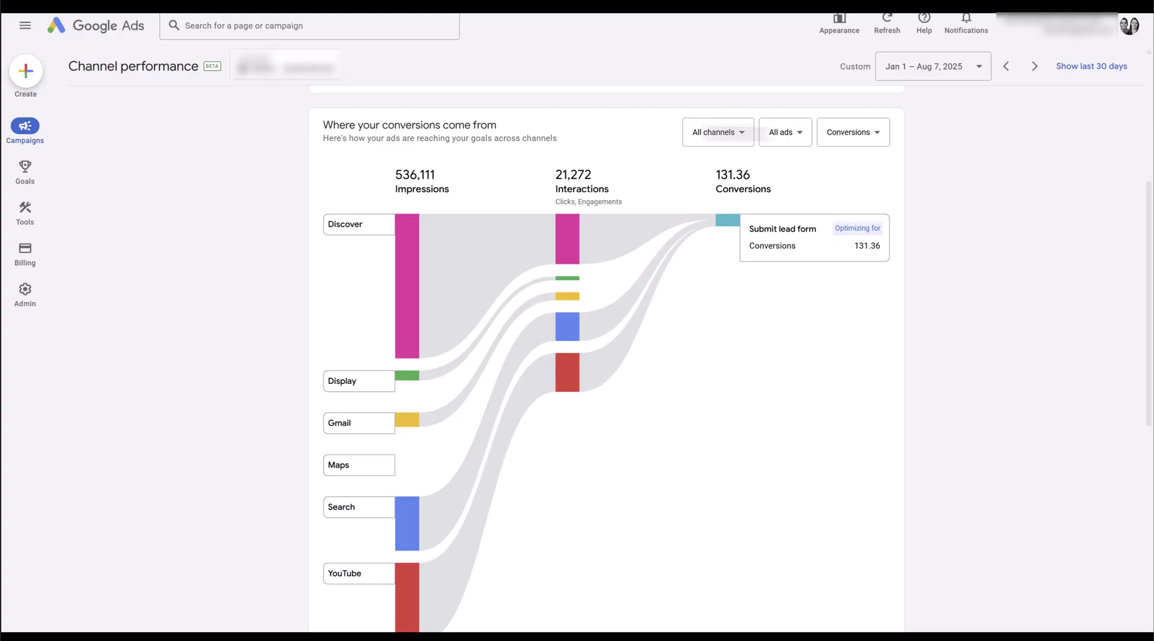
Scroll to Channel distribution and narrow the Interactions column so Cost is fully visible
{"action": "scroll", "coordinate": [719, 155], "scroll_direction": "down", "scroll_amount": 8}
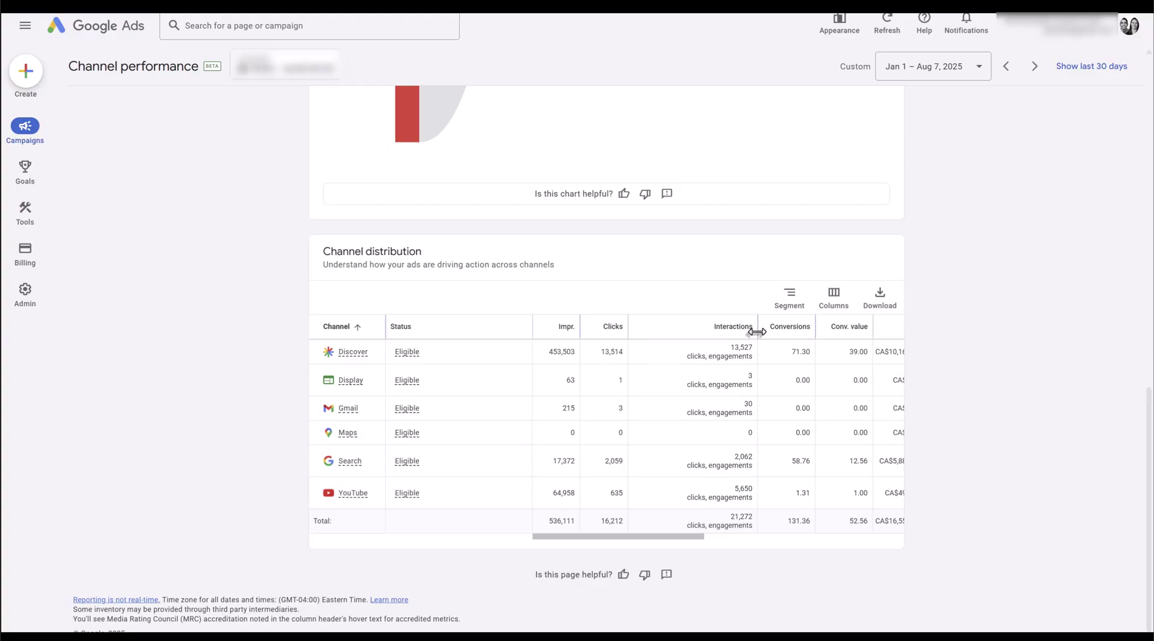
{"action": "left_click_drag", "start_coordinate": [757, 331], "coordinate": [729, 365]}
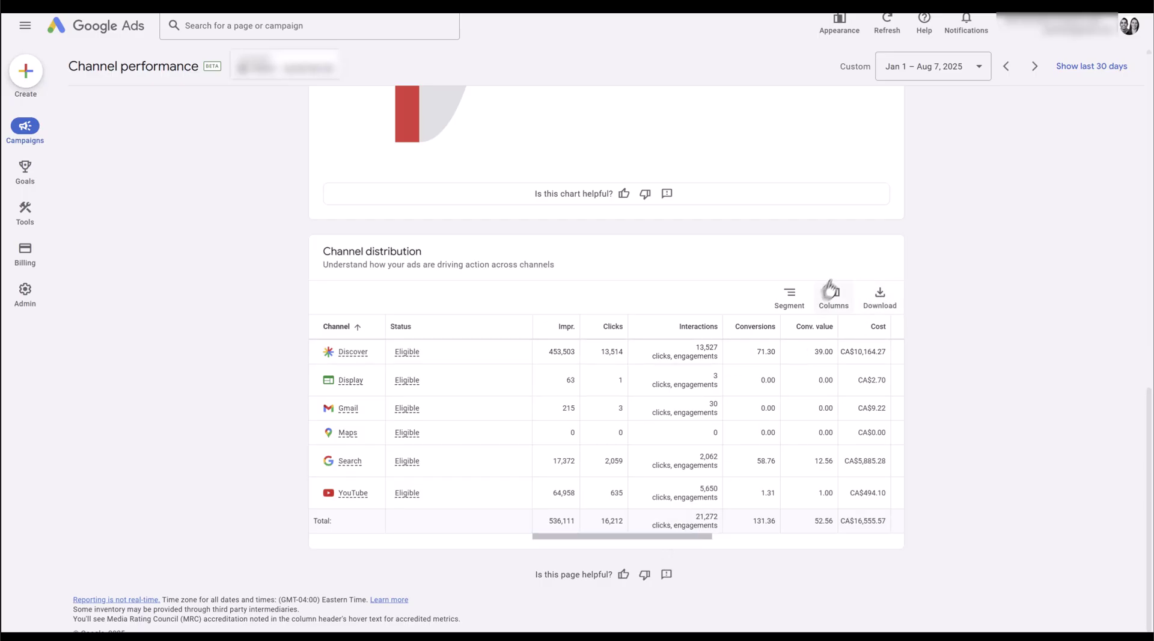
Check the Segment options without choosing, then scroll the table right to the Reports column
{"action": "left_click", "coordinate": [787, 313]}
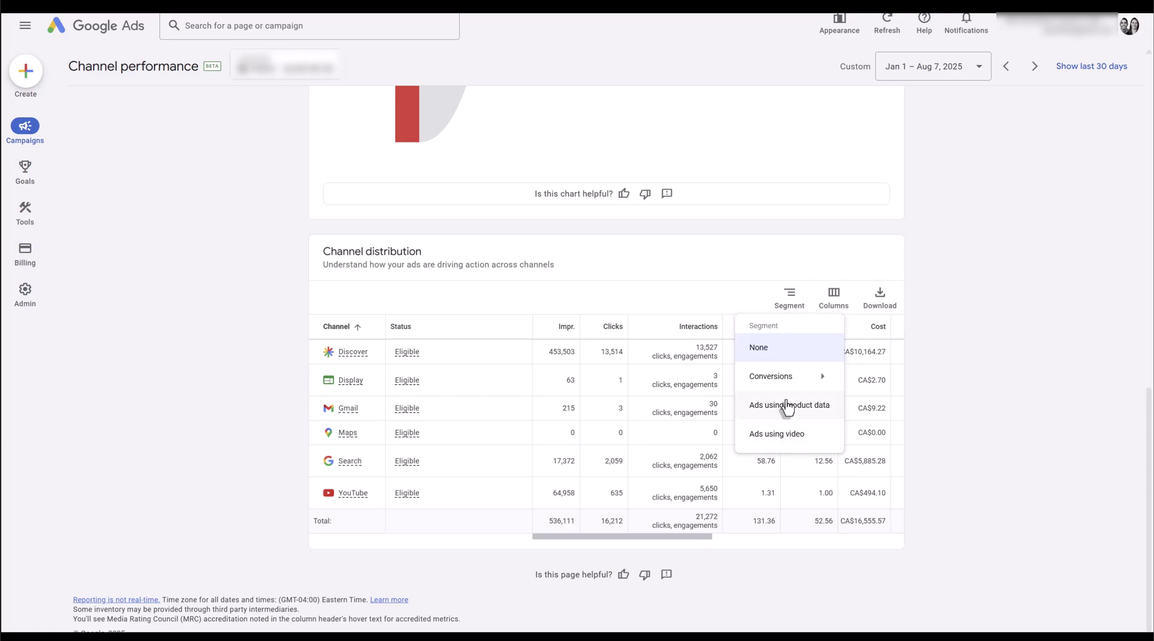
{"action": "mouse_move", "coordinate": [800, 376]}
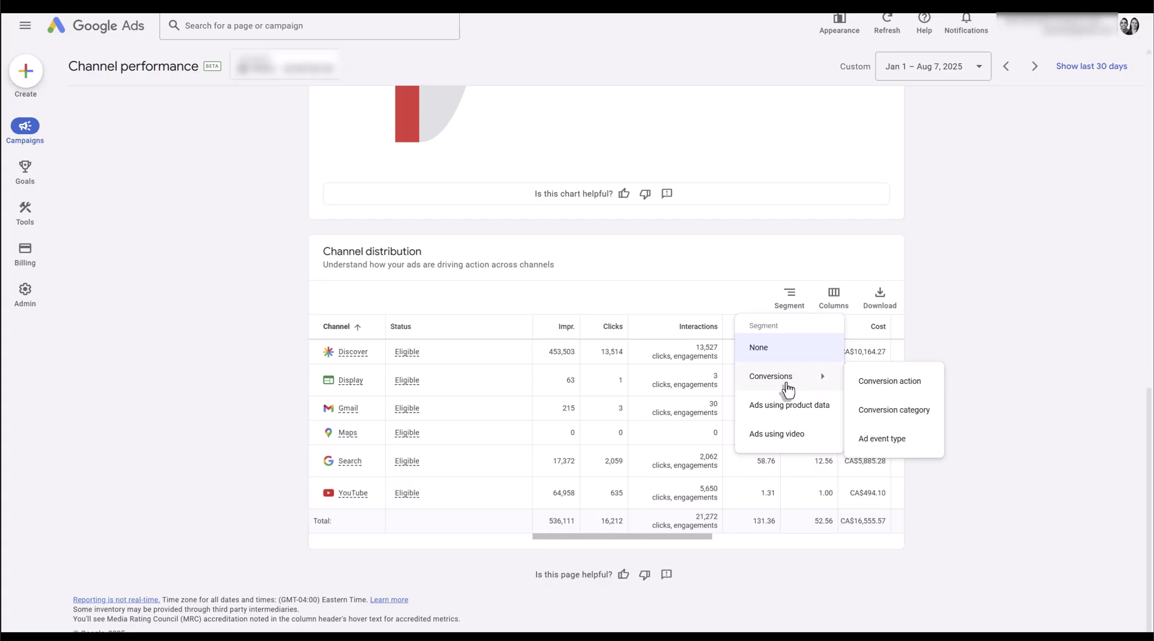
{"action": "left_click", "coordinate": [1005, 324]}
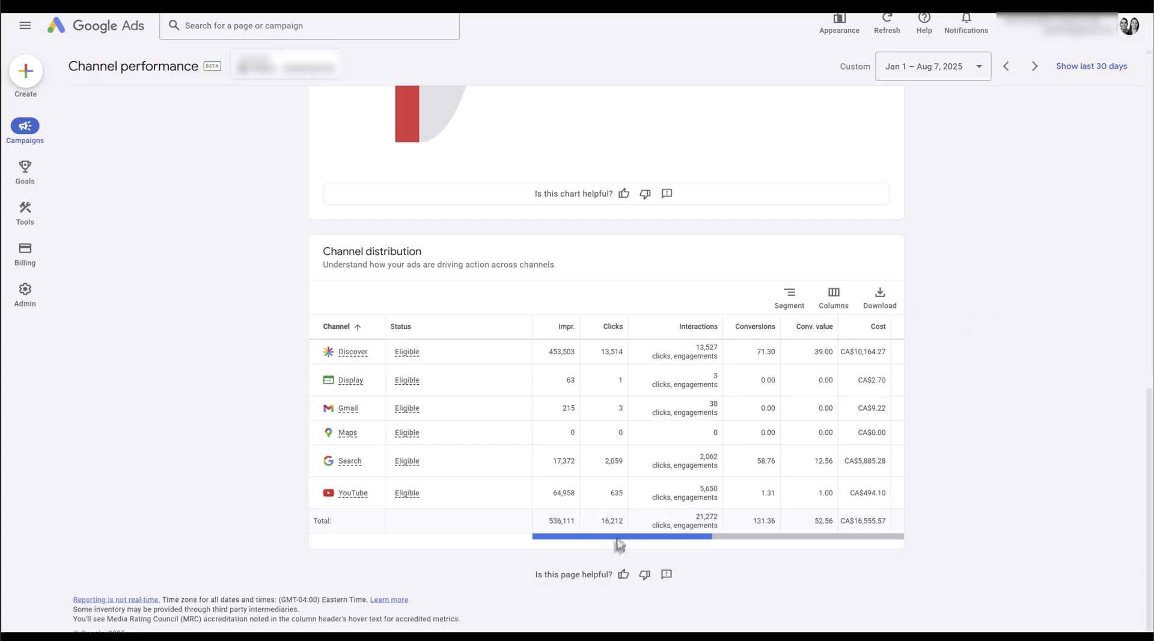
{"action": "left_click_drag", "start_coordinate": [620, 537], "coordinate": [842, 484]}
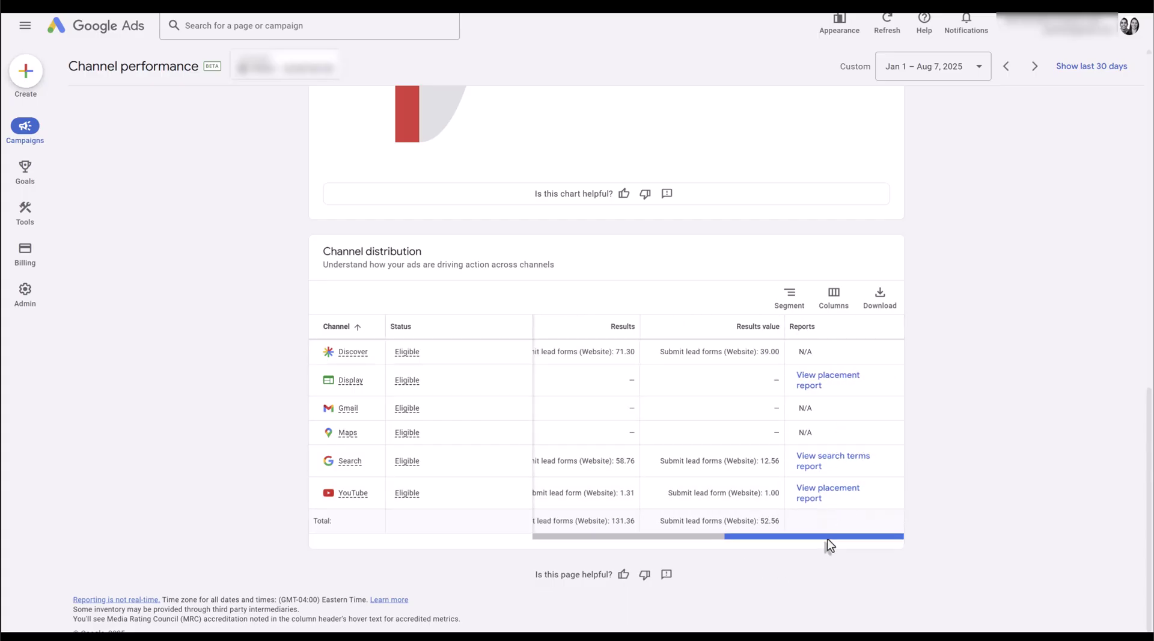
{"action": "left_click", "coordinate": [832, 299]}
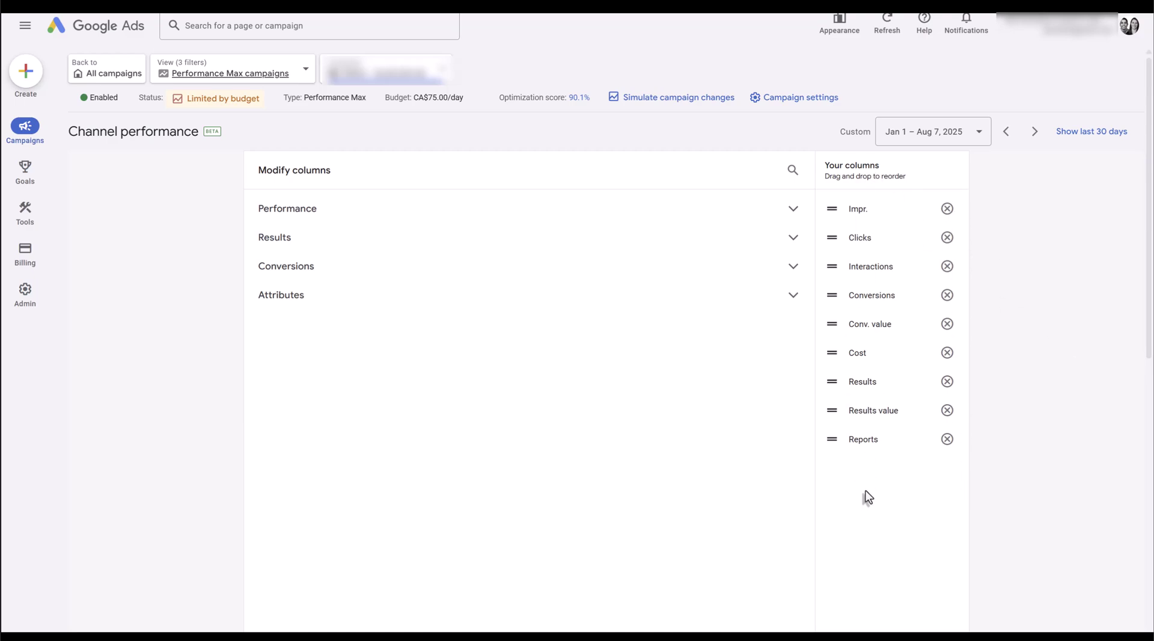
{"action": "left_click", "coordinate": [793, 211]}
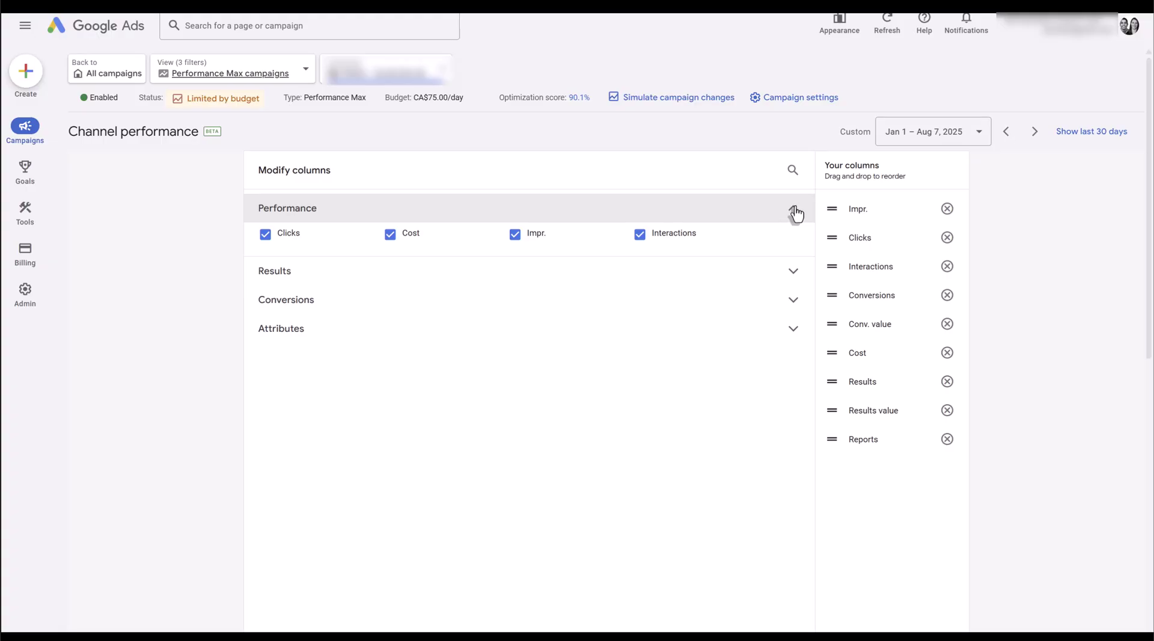
{"action": "scroll", "coordinate": [841, 361], "scroll_direction": "down", "scroll_amount": 10}
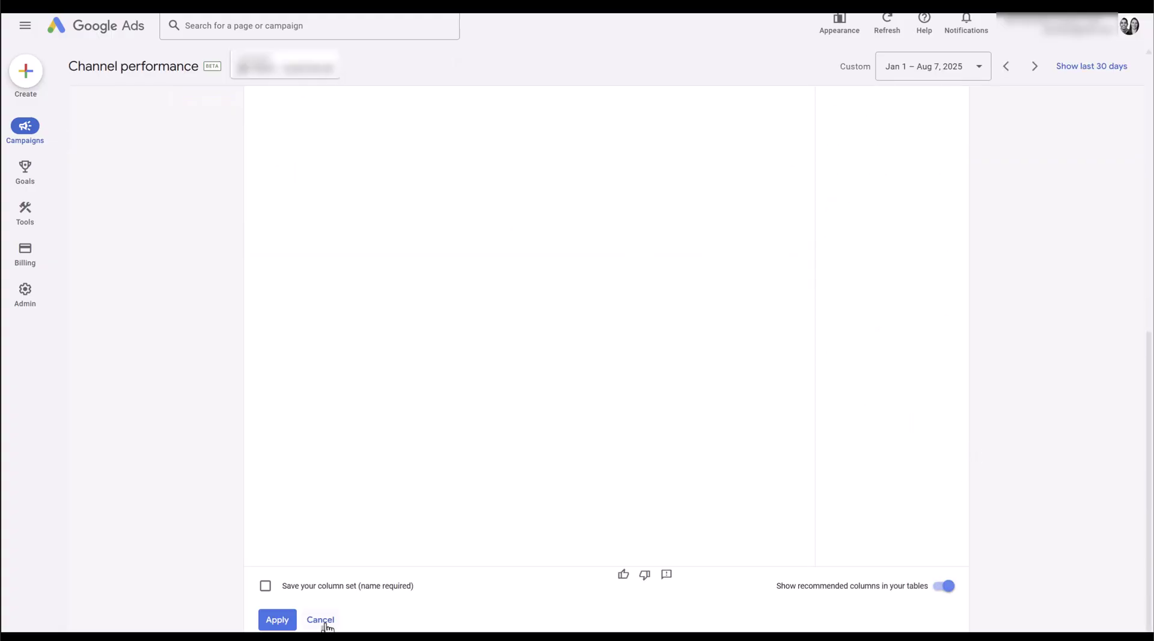
{"action": "left_click", "coordinate": [320, 620]}
{"action": "left_click_drag", "start_coordinate": [759, 541], "coordinate": [559, 556]}
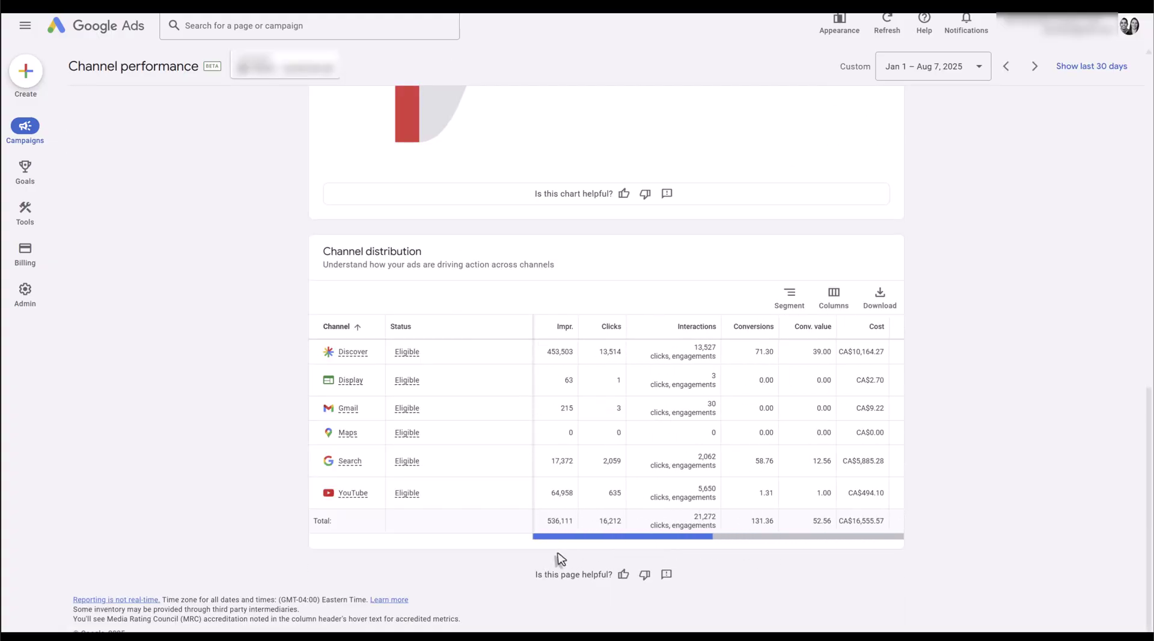
Sort channels by Cost descending, putting Discover at CA$10,164.27 on top
{"action": "left_click", "coordinate": [880, 330]}
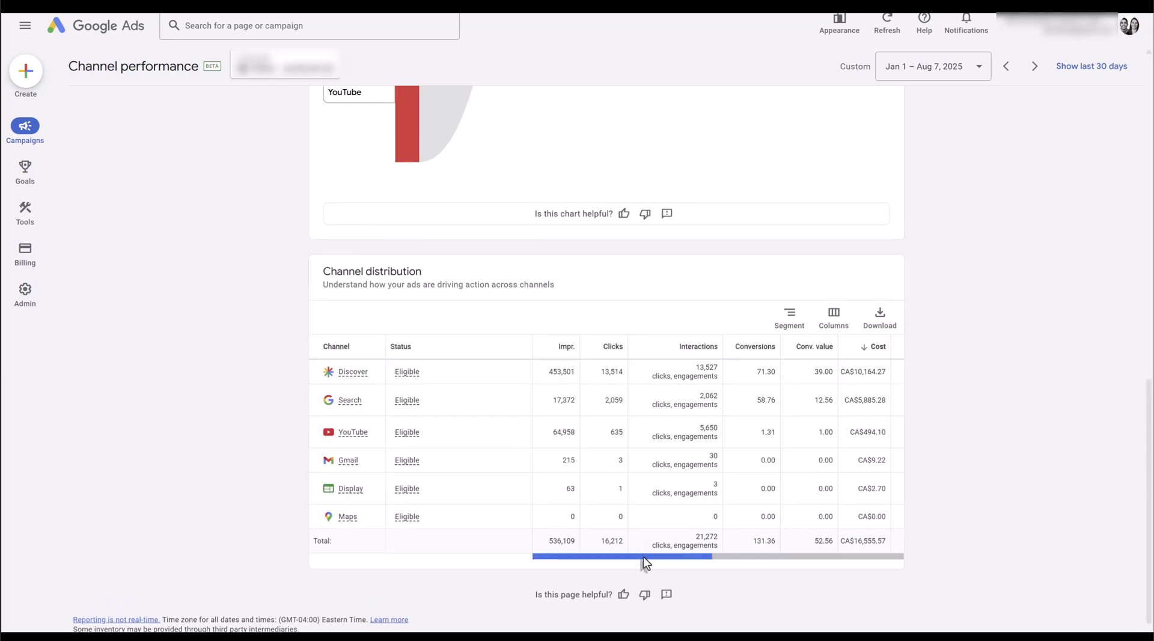
{"action": "left_click_drag", "start_coordinate": [643, 557], "coordinate": [644, 557]}
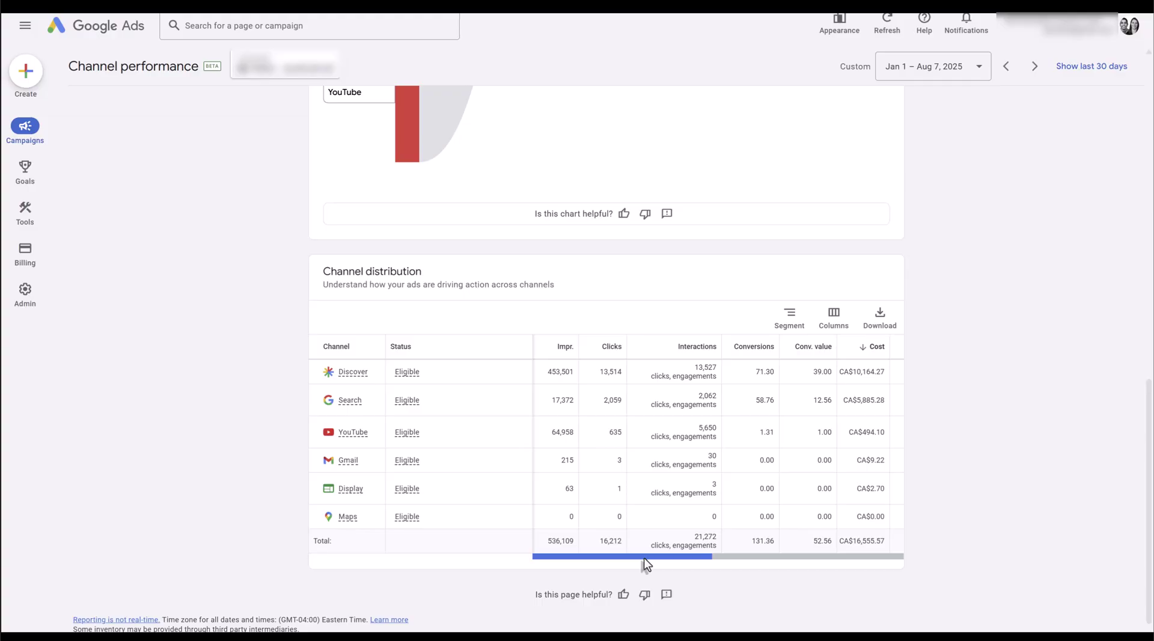
{"action": "left_click_drag", "start_coordinate": [643, 557], "coordinate": [650, 562]}
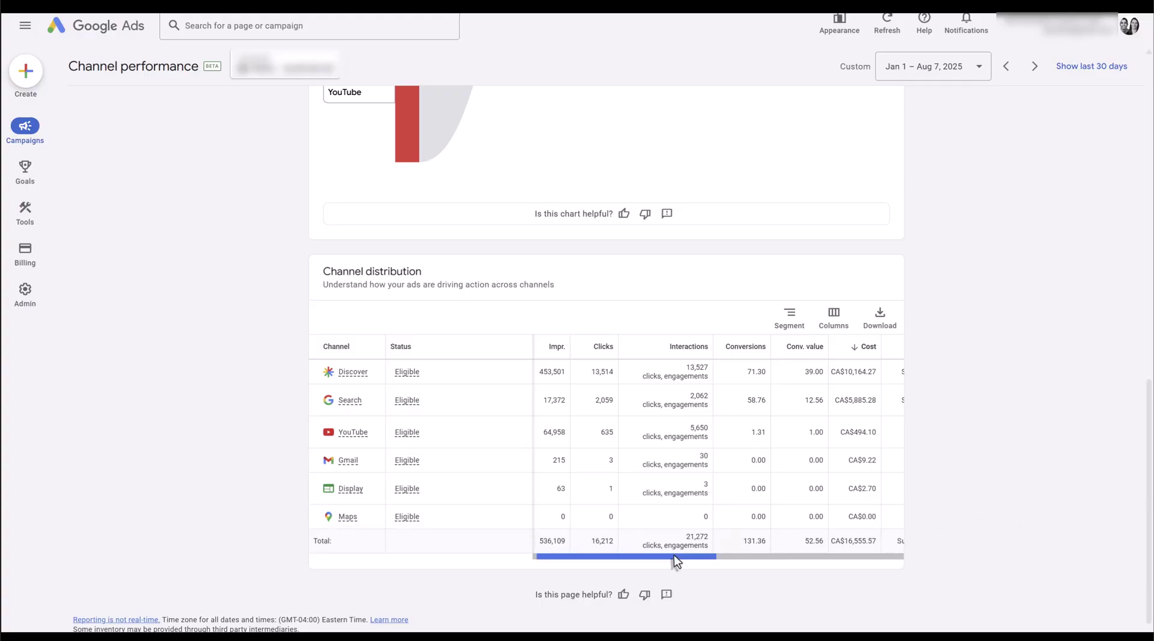
Scroll the cost-sorted table right to reveal the Reports column with Search's report link
{"action": "left_click_drag", "start_coordinate": [676, 560], "coordinate": [907, 577]}
{"action": "scroll", "coordinate": [1015, 495], "scroll_direction": "down", "scroll_amount": 1}
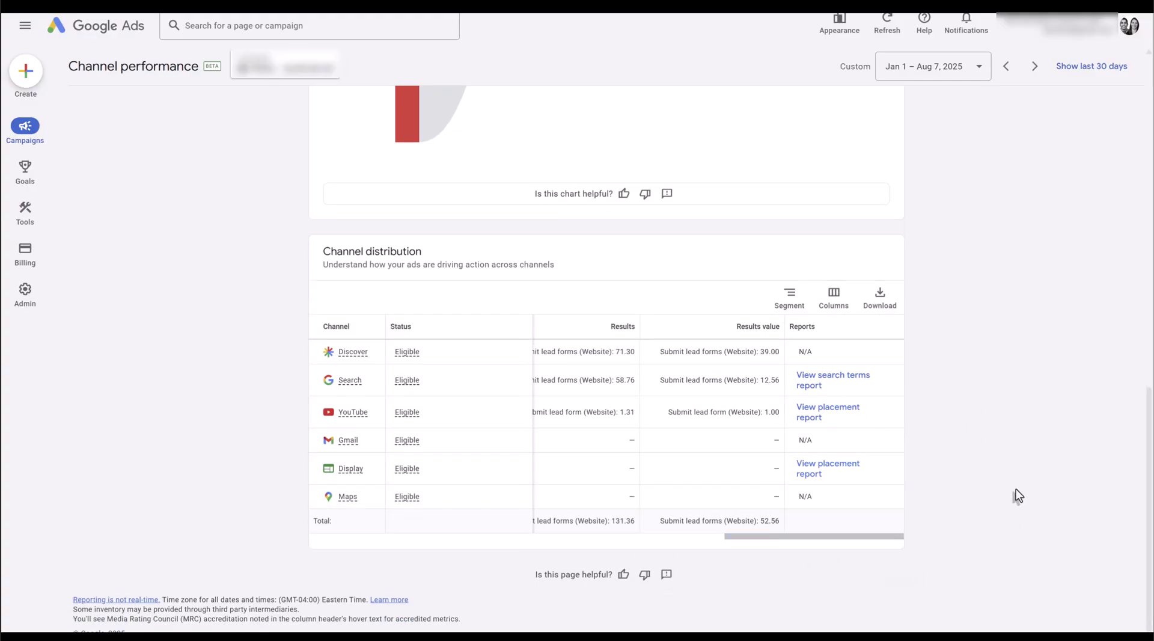
{"action": "scroll", "coordinate": [1016, 489], "scroll_direction": "up", "scroll_amount": 1}
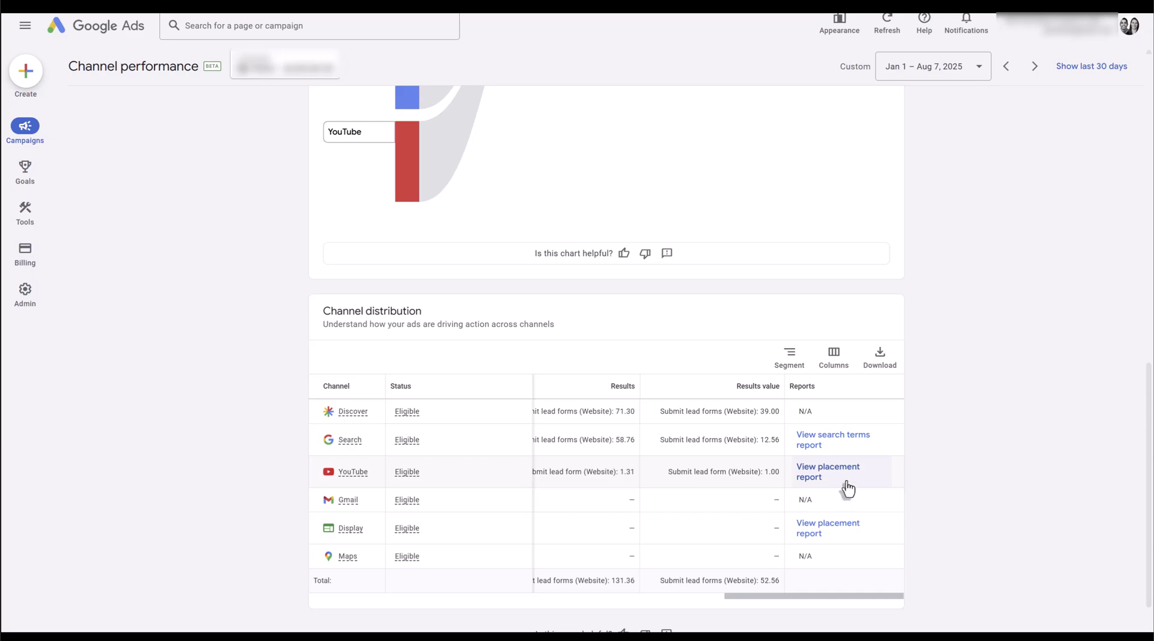
Open 'View search terms report' from the Search row of Channel distribution
{"action": "left_click", "coordinate": [841, 444]}
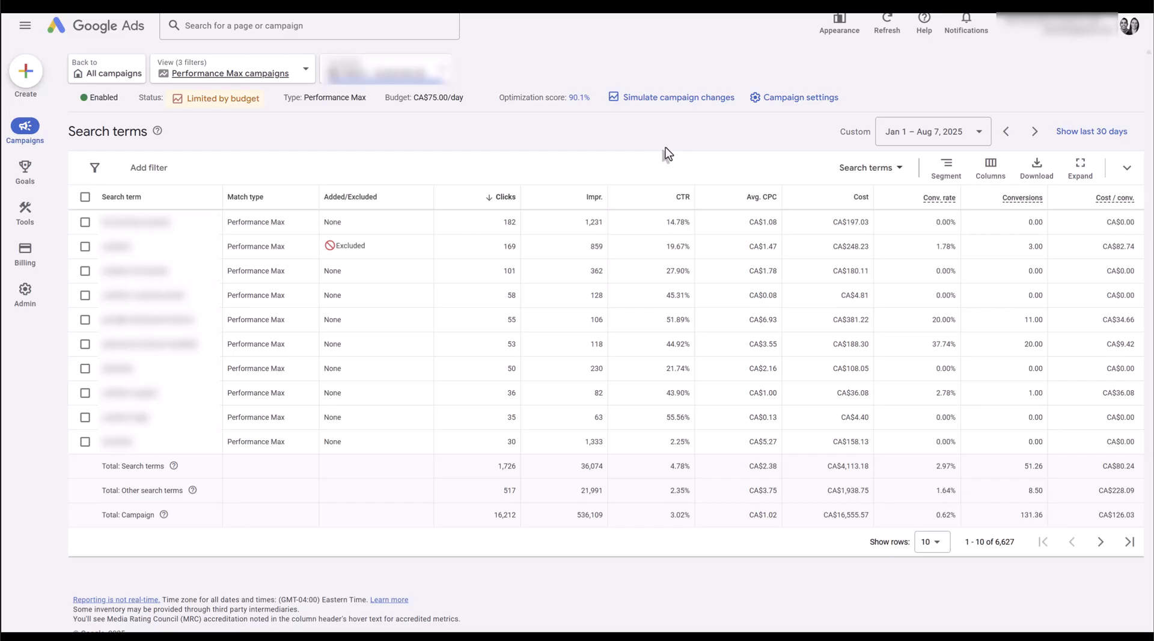
Select the search terms with 50 and 30 clicks
{"action": "left_click", "coordinate": [85, 368]}
{"action": "left_click", "coordinate": [85, 442]}
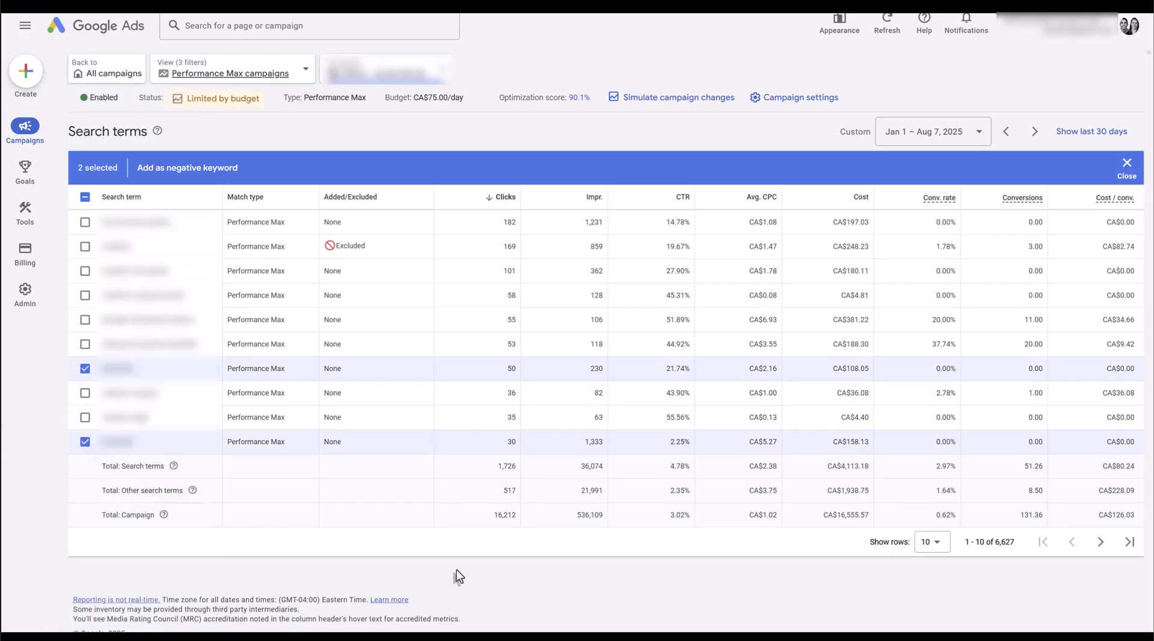